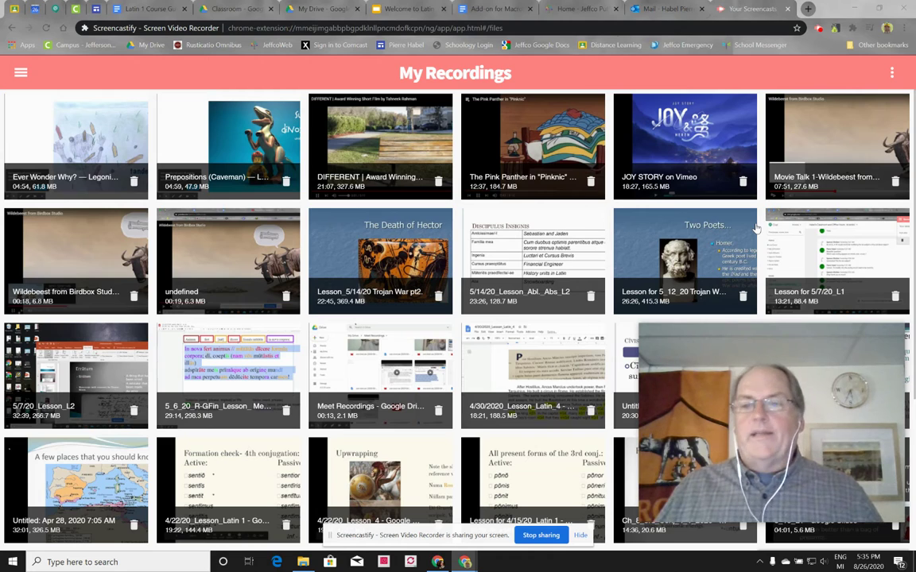
- Switch to the "Add-on for Macrons Demo" document in Google Docs and close the G Suite Marketplace window covering it
{"action": "mouse_move", "coordinate": [734, 334]}
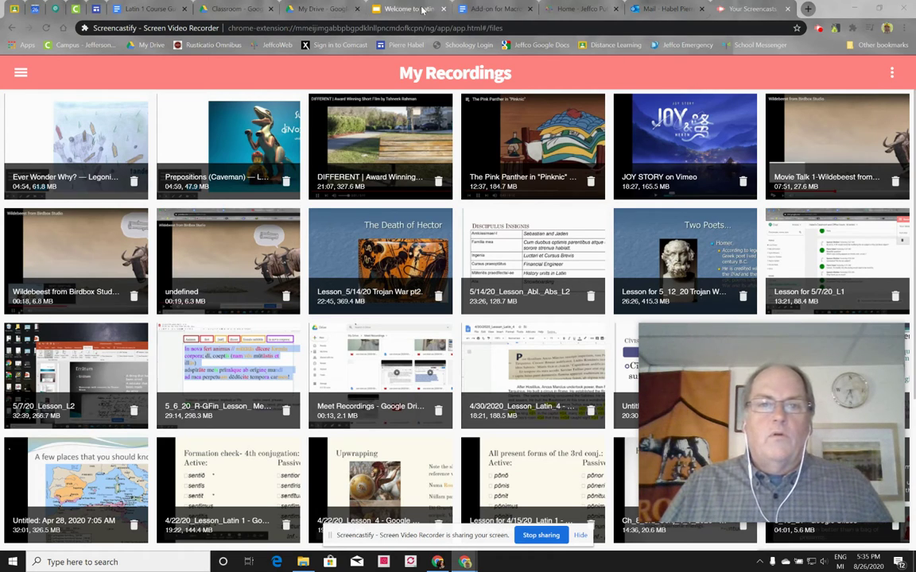
{"action": "left_click", "coordinate": [477, 9]}
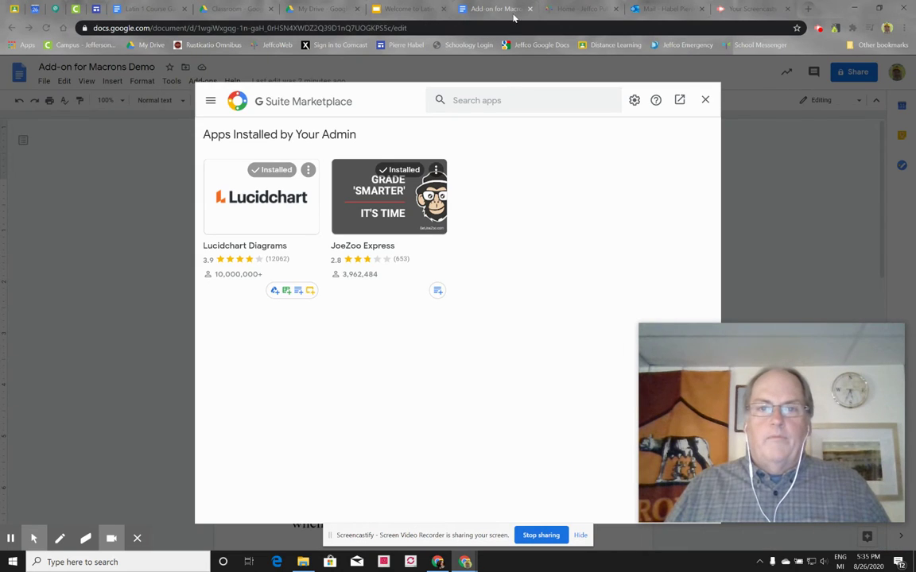
{"action": "left_click", "coordinate": [706, 101]}
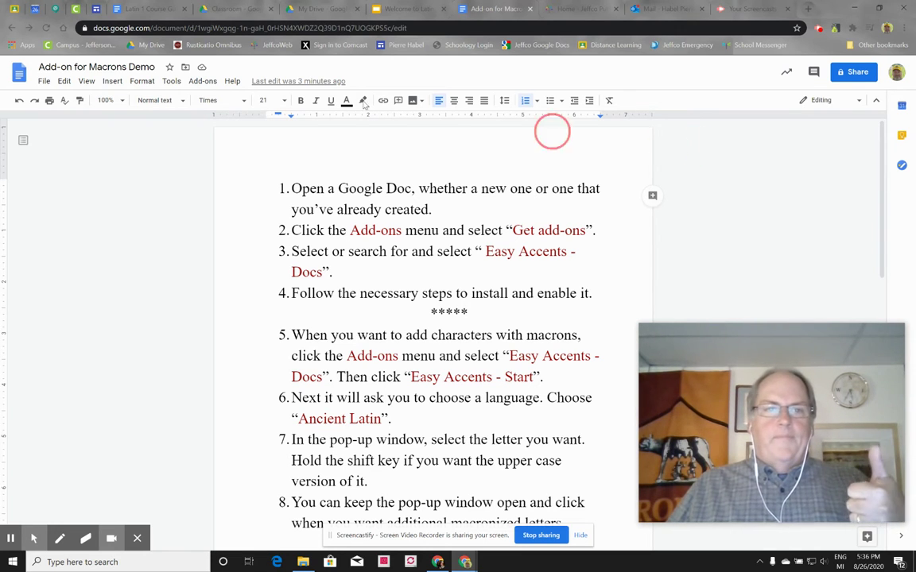
- Search the add-on marketplace for "easy acc" and open the listing for Easy Accents - Docs
{"action": "left_click", "coordinate": [203, 81]}
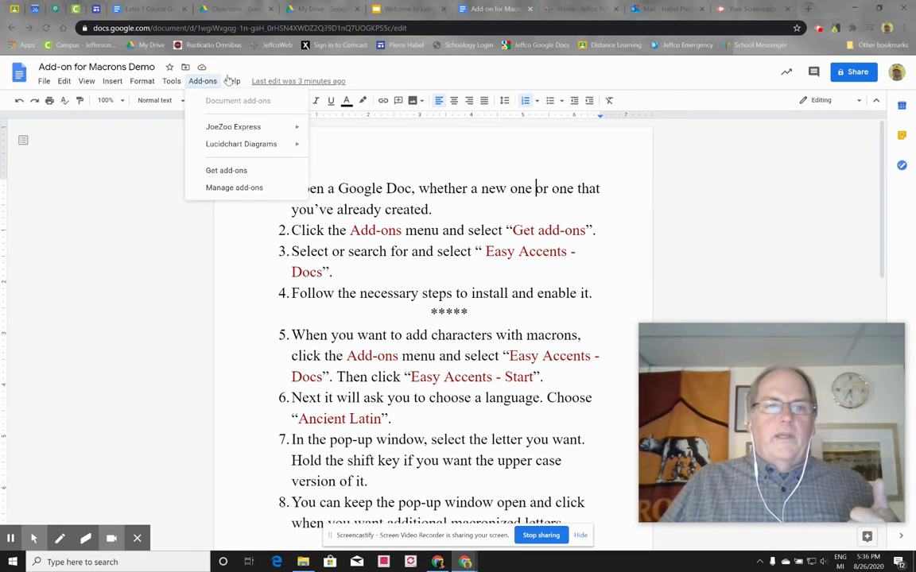
{"action": "left_click", "coordinate": [223, 172]}
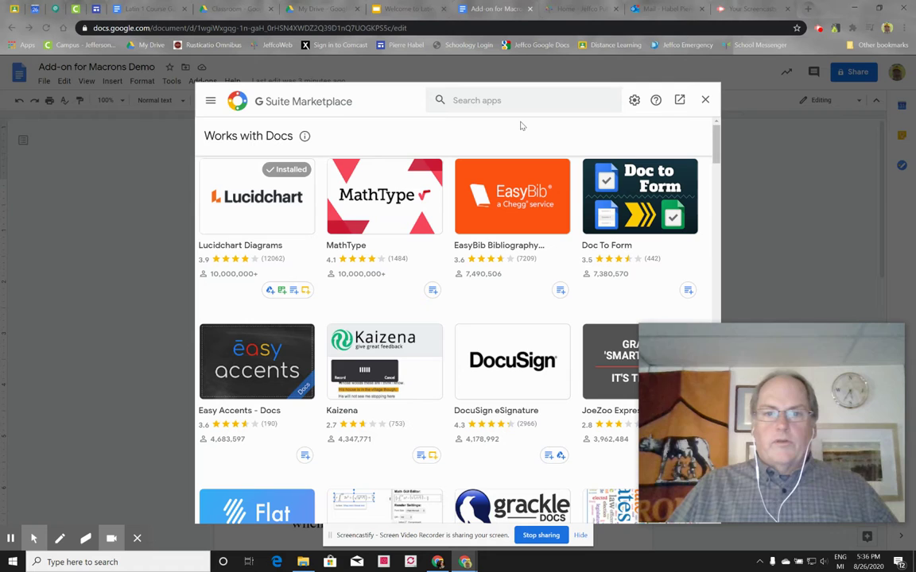
{"action": "left_click", "coordinate": [487, 100]}
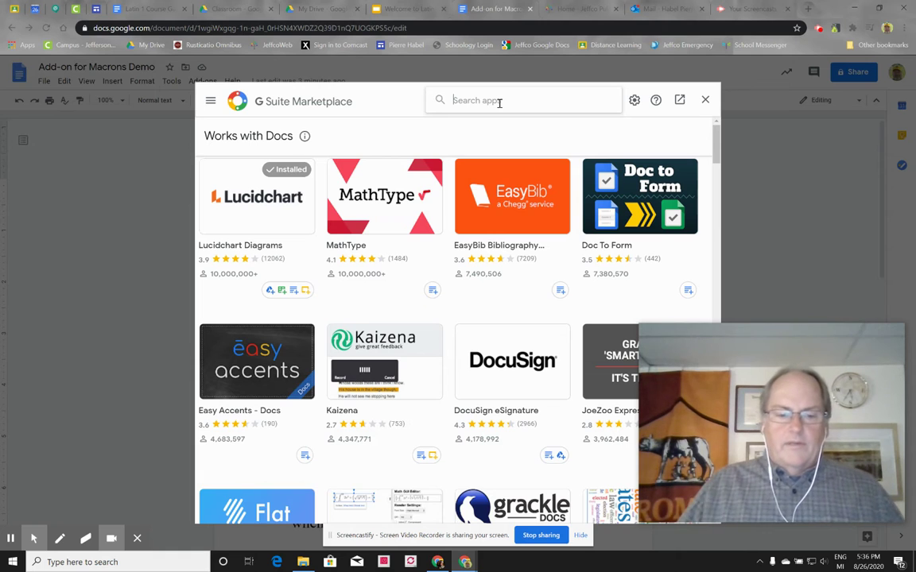
{"action": "type", "text": "ea"}
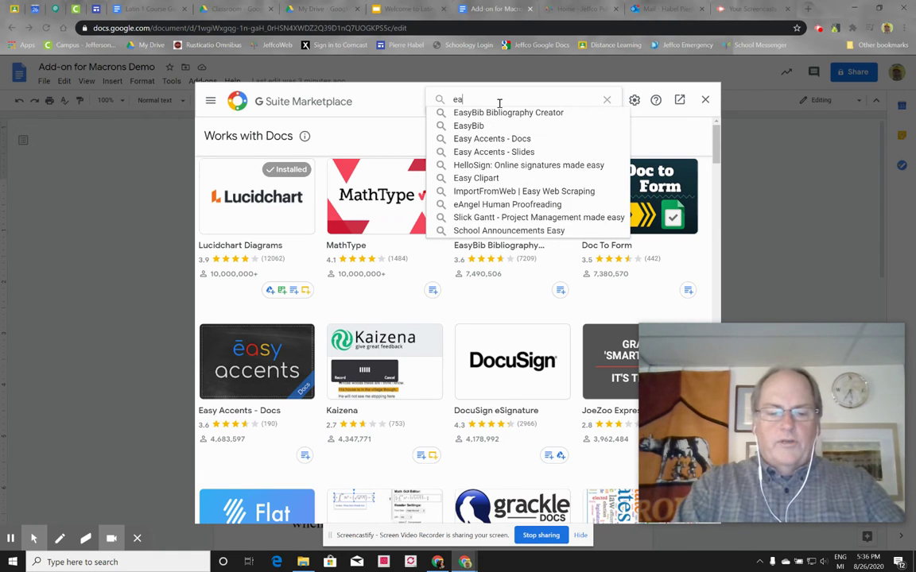
{"action": "type", "text": "sy a"}
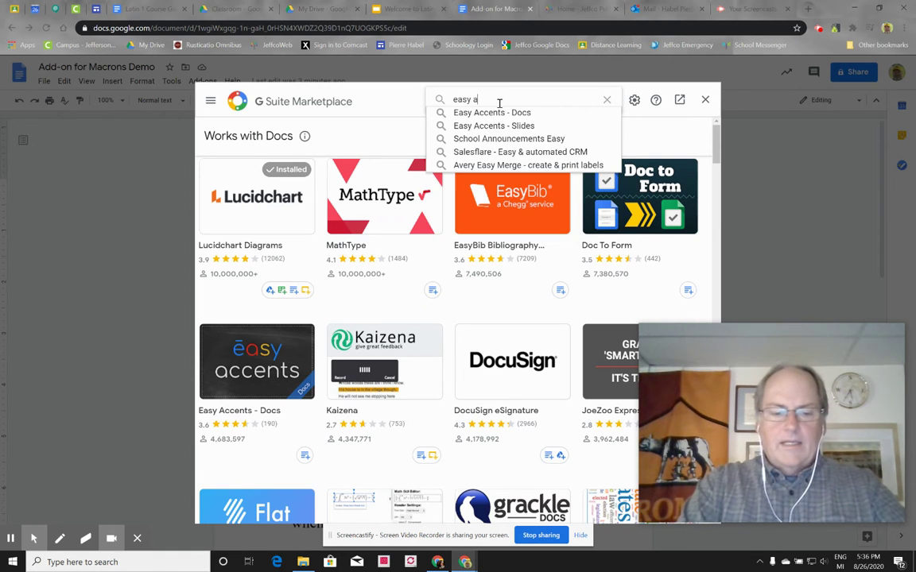
{"action": "type", "text": "cc"}
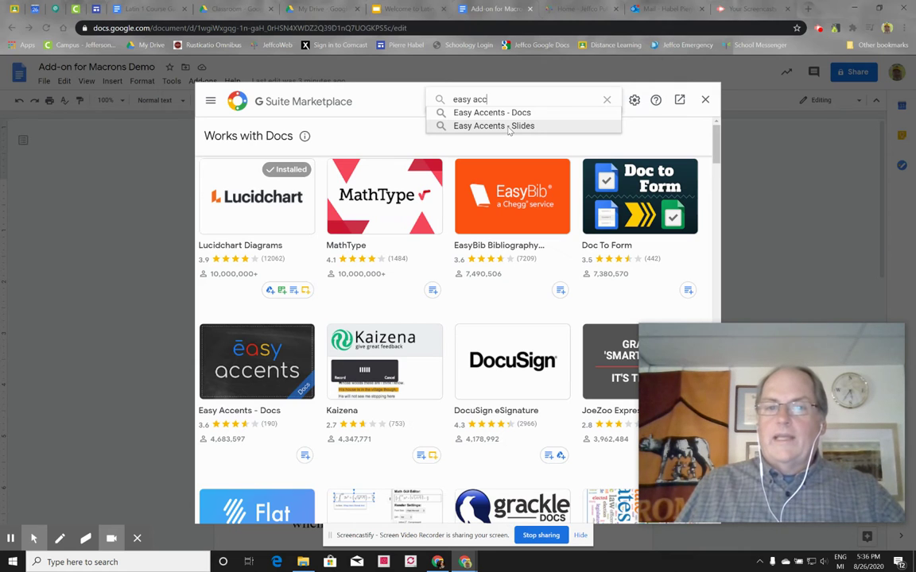
{"action": "left_click", "coordinate": [477, 113]}
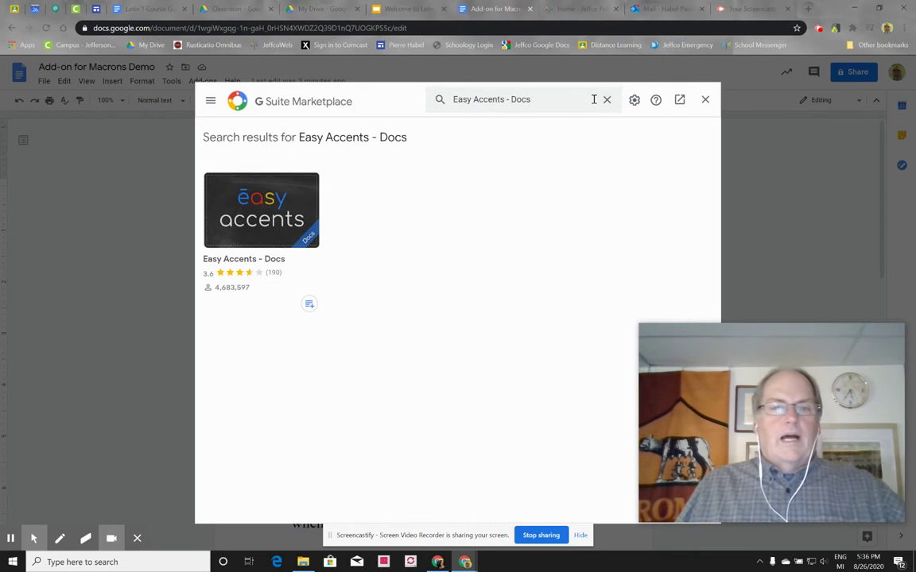
{"action": "left_click", "coordinate": [259, 221]}
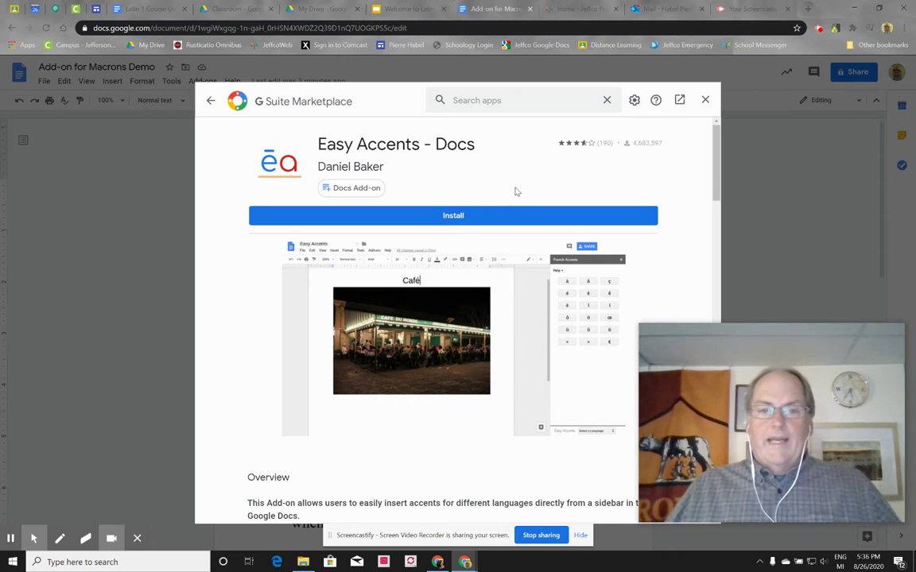
- Install the Easy Accents - Docs add-on, granting it access to the school Google account, and return to the document
{"action": "left_click", "coordinate": [454, 217]}
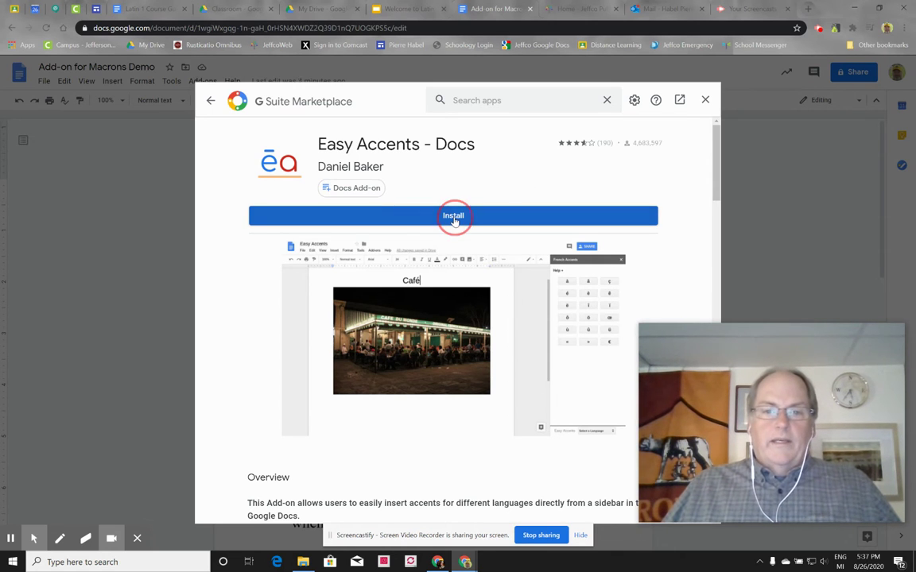
{"action": "left_click", "coordinate": [527, 367]}
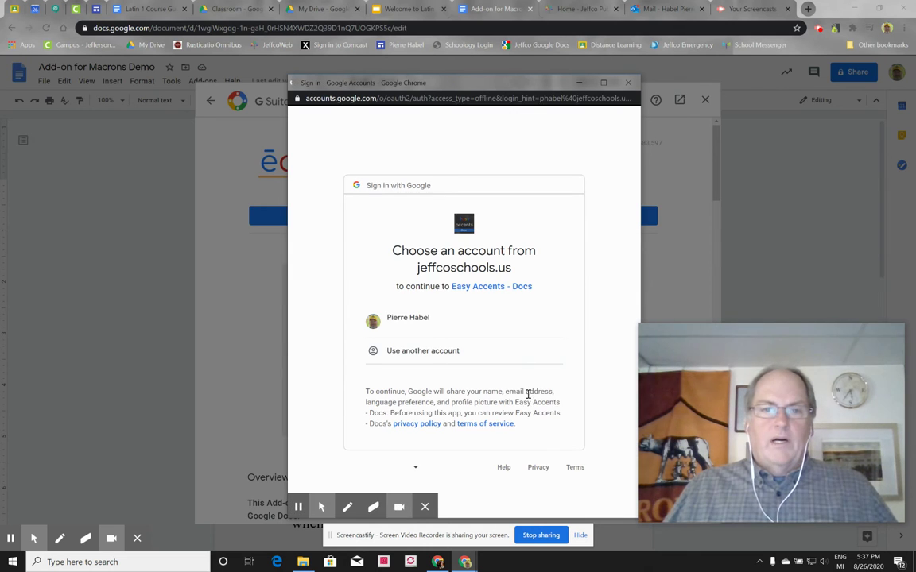
{"action": "left_click", "coordinate": [447, 331]}
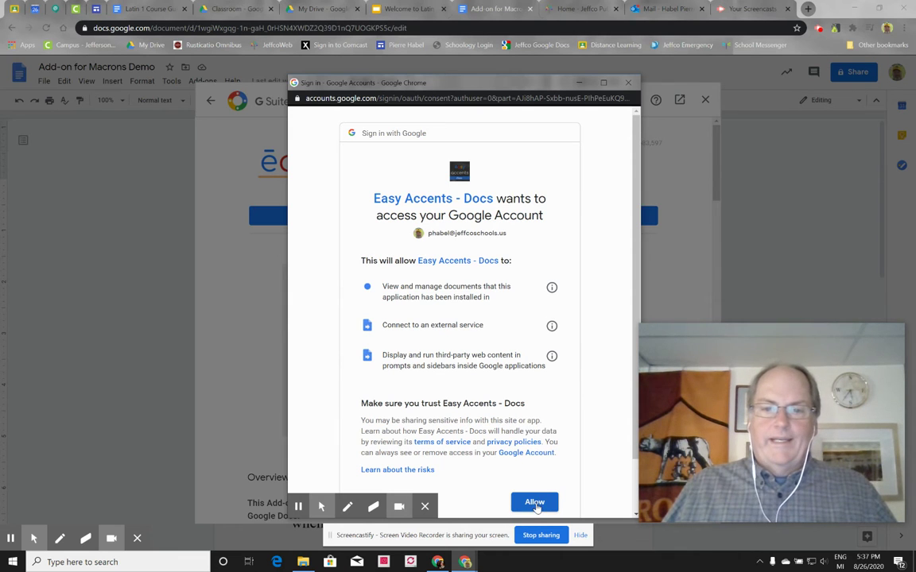
{"action": "left_click", "coordinate": [535, 504]}
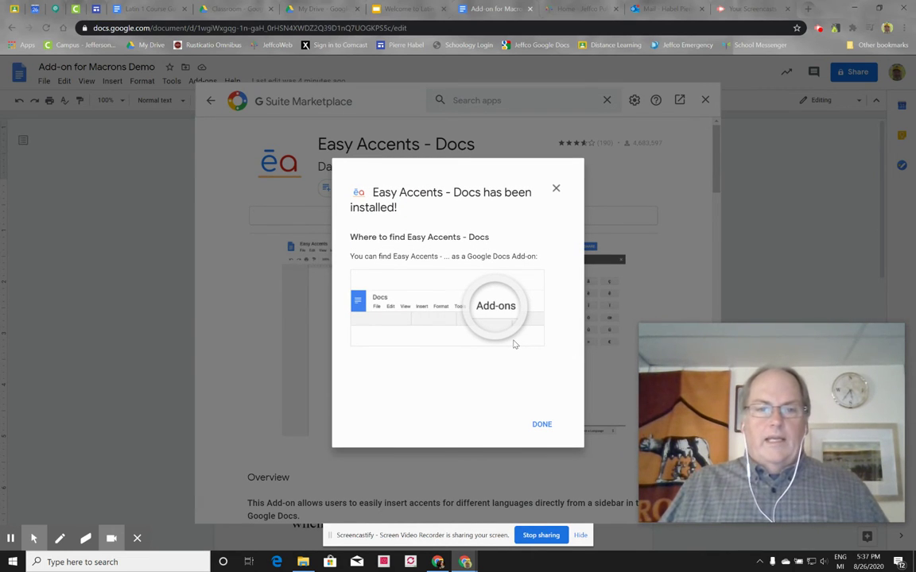
{"action": "left_click", "coordinate": [543, 426]}
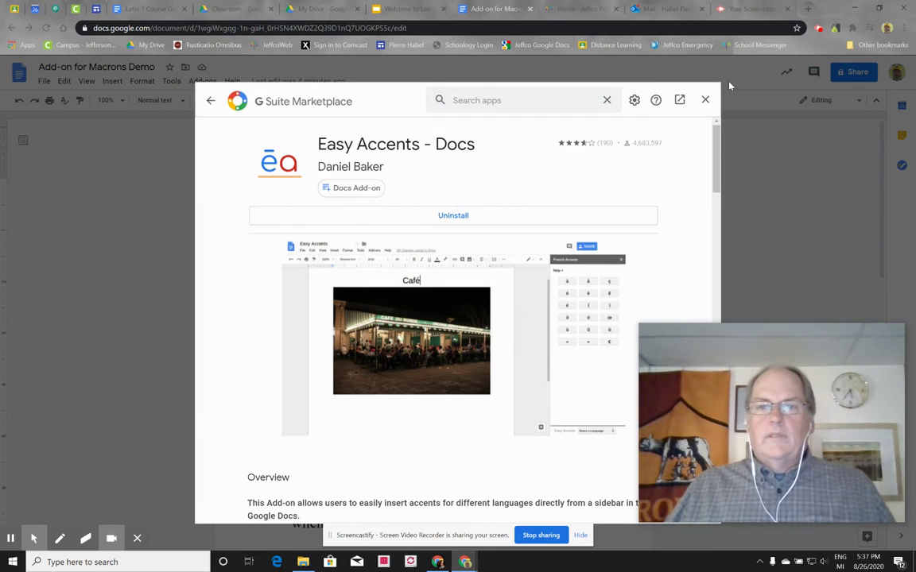
{"action": "left_click", "coordinate": [704, 100]}
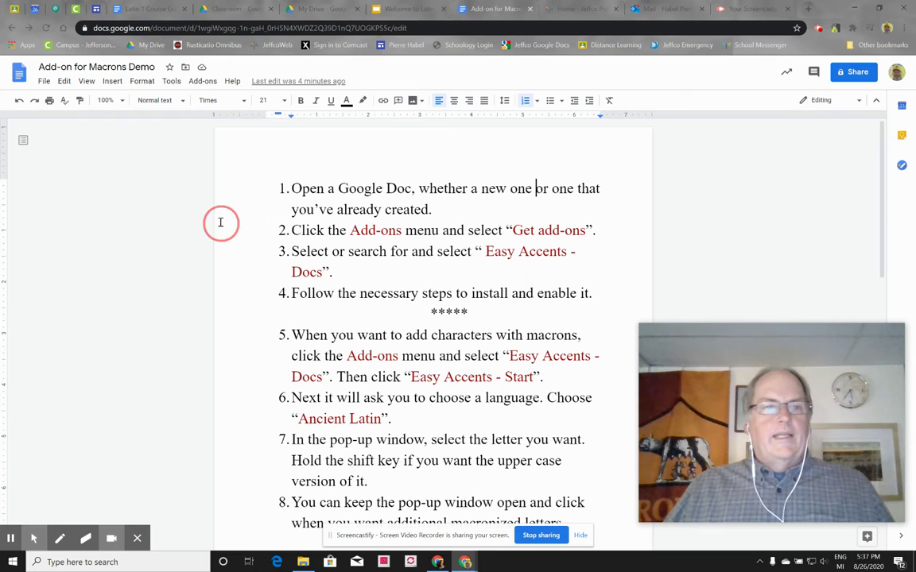
- Start the Easy Accents add-on and choose Ancient Latin as its language
{"action": "left_click", "coordinate": [204, 81]}
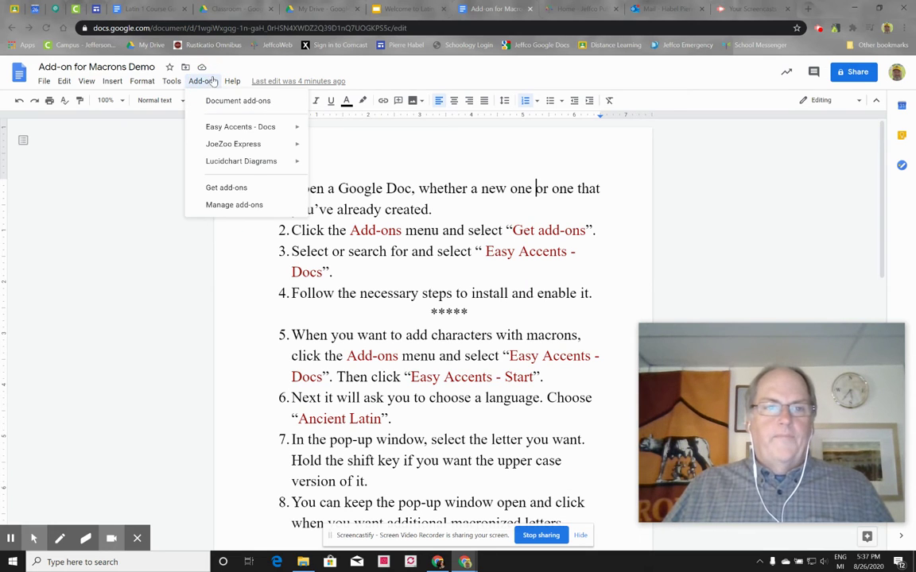
{"action": "mouse_move", "coordinate": [211, 128]}
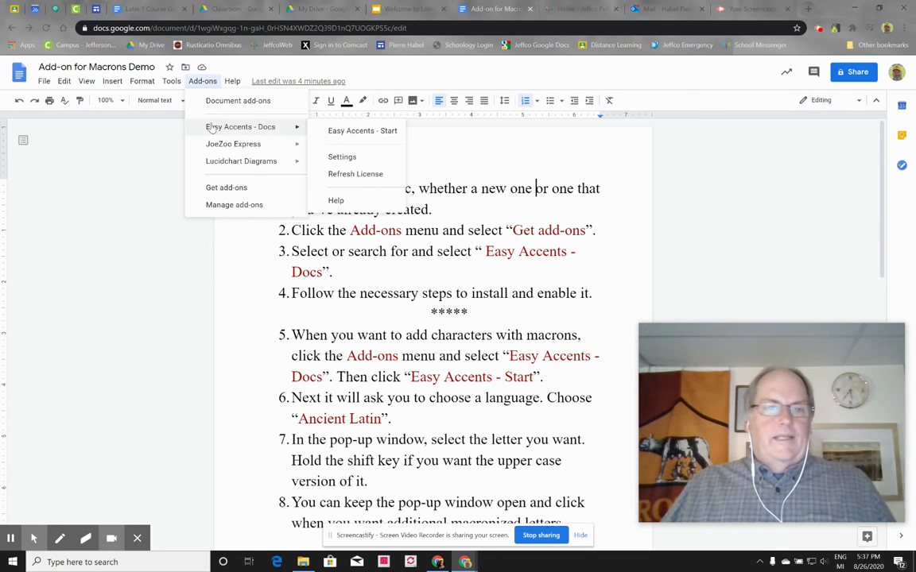
{"action": "left_click", "coordinate": [354, 132]}
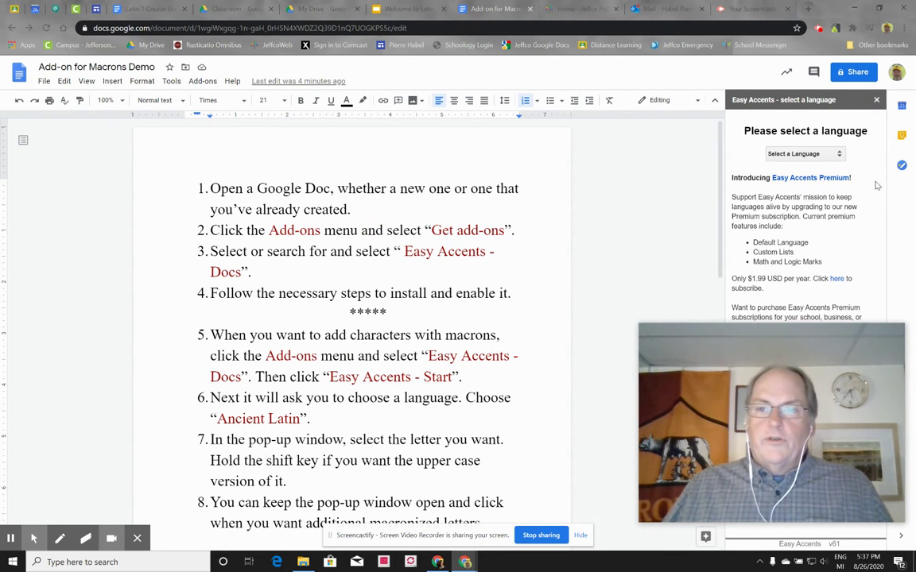
{"action": "left_click", "coordinate": [839, 155]}
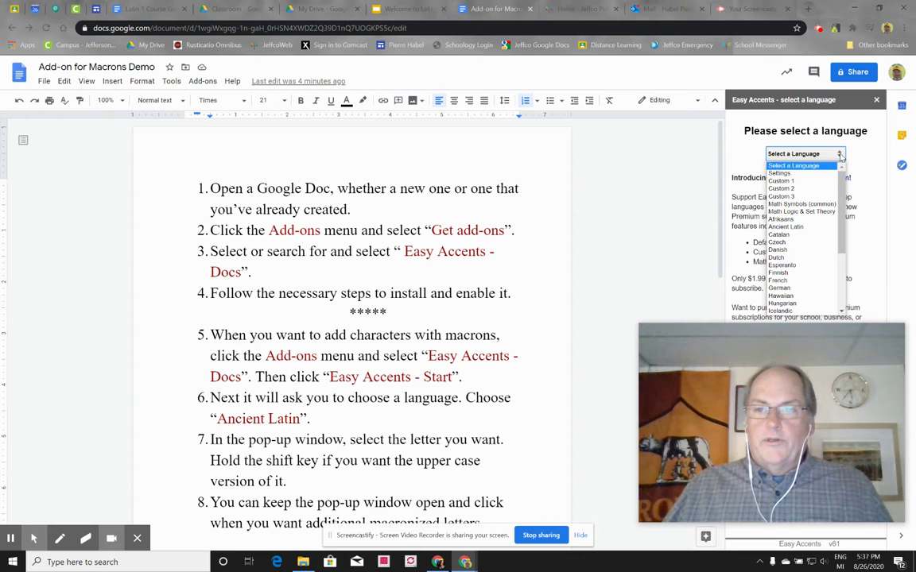
{"action": "left_click", "coordinate": [811, 228]}
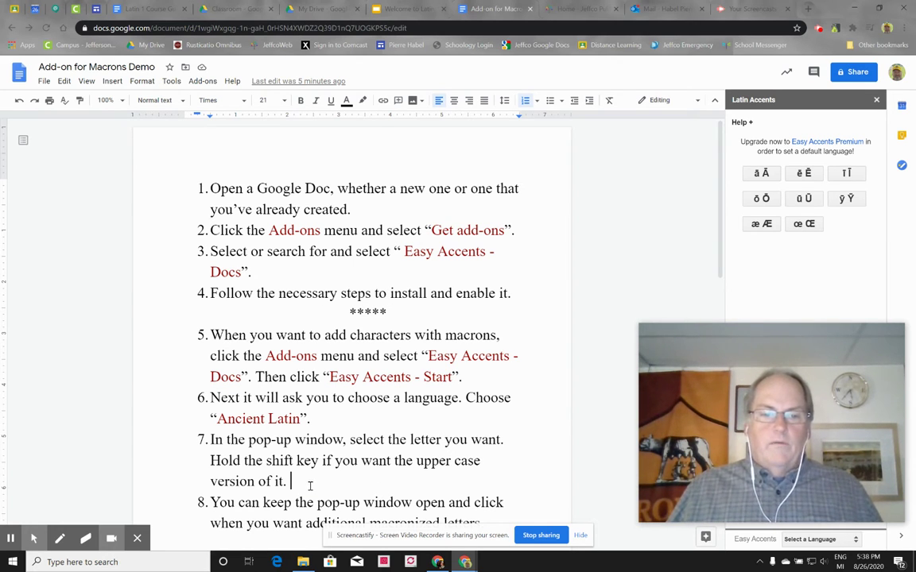
- Insert the lowercase macron letters āēīōūȳ at the end of item 7 using Easy Accents
{"action": "mouse_move", "coordinate": [704, 340]}
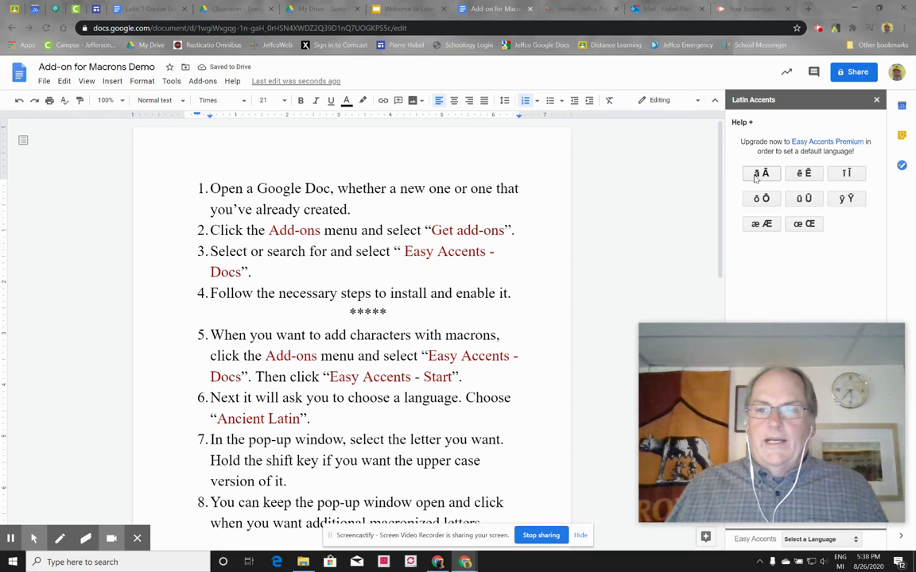
{"action": "left_click", "coordinate": [755, 174]}
{"action": "left_click", "coordinate": [803, 174]}
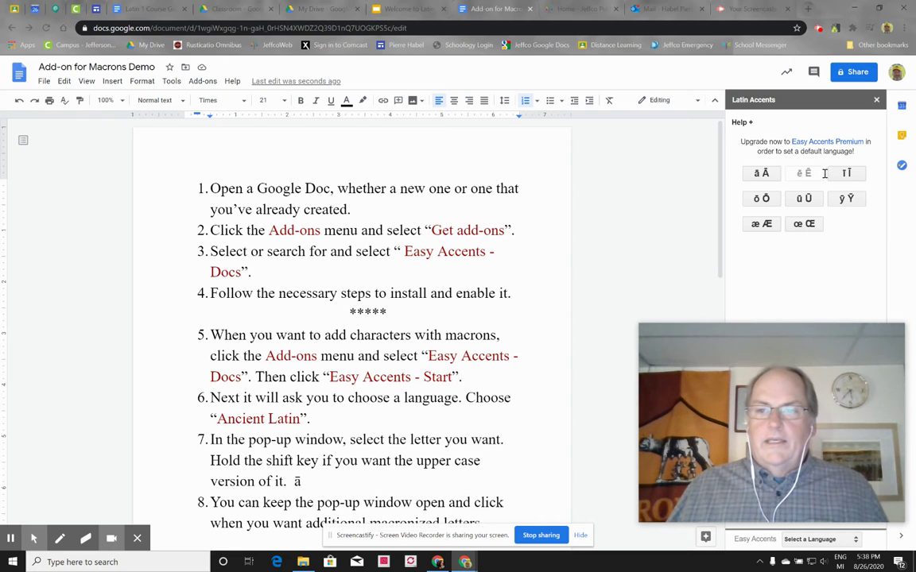
{"action": "left_click", "coordinate": [845, 173]}
{"action": "left_click", "coordinate": [761, 201]}
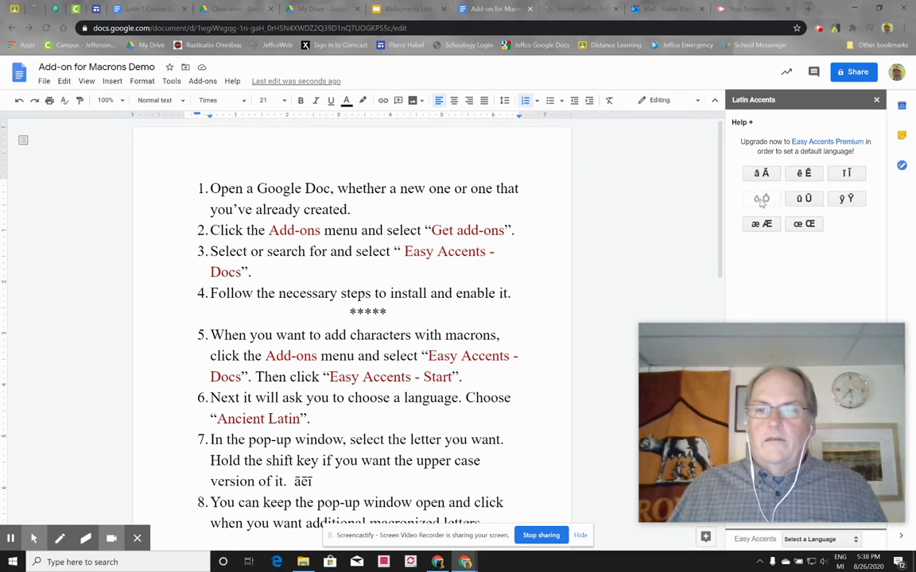
{"action": "left_click", "coordinate": [811, 197]}
{"action": "left_click", "coordinate": [846, 199]}
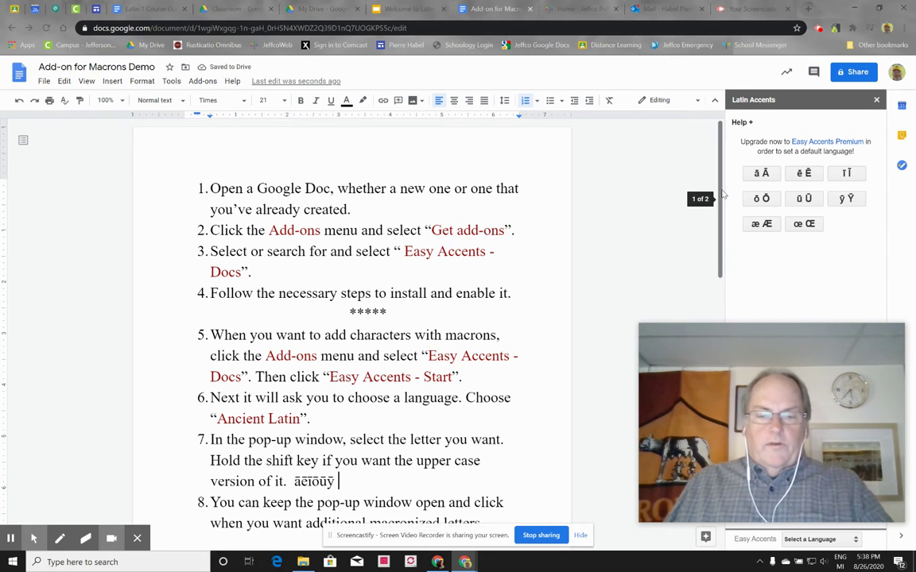
- Insert the uppercase macron letters ĀĒĪŌŪȲ after the lowercase ones in item 7
{"action": "left_click", "coordinate": [761, 174]}
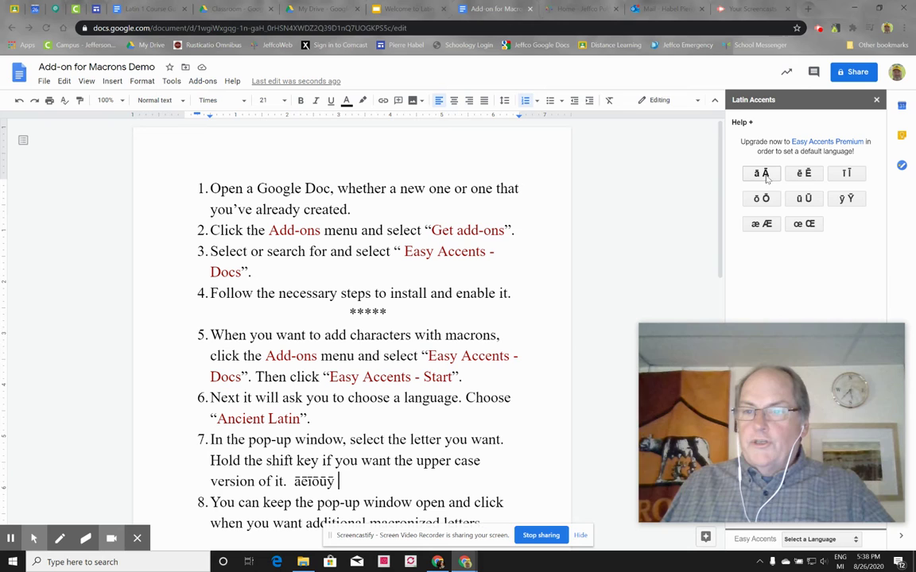
{"action": "left_click", "coordinate": [761, 174], "text": "shift"}
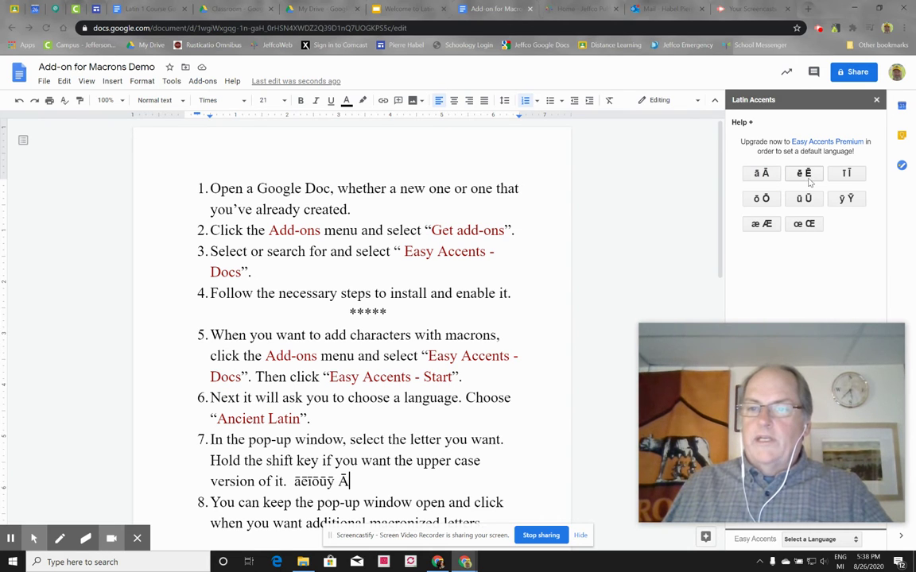
{"action": "left_click", "coordinate": [812, 179], "text": "shift"}
{"action": "left_click", "coordinate": [848, 176], "text": "shift"}
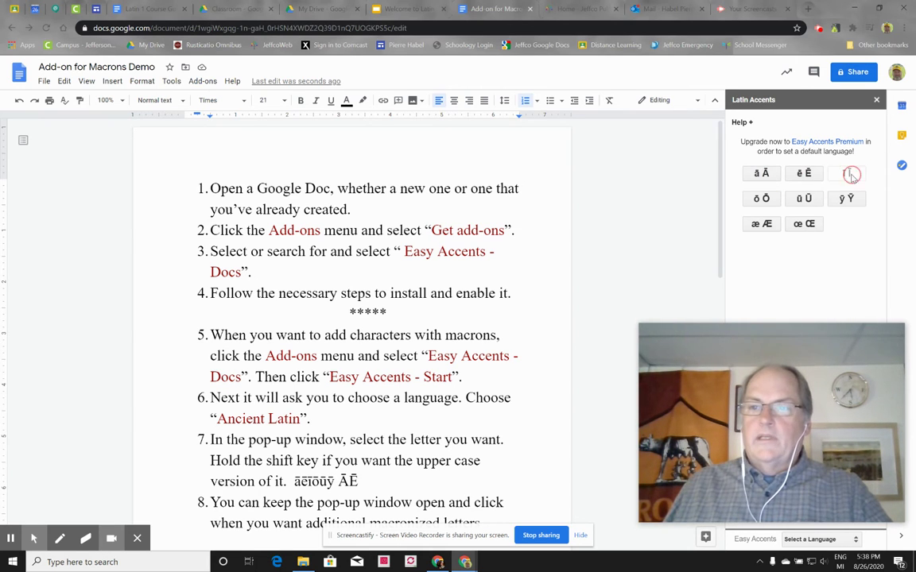
{"action": "left_click", "coordinate": [763, 200], "text": "shift"}
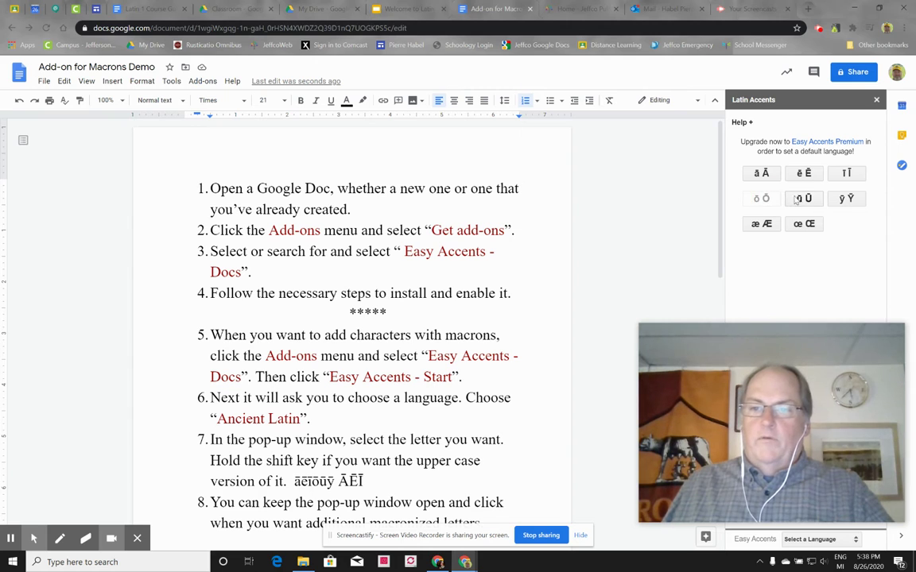
{"action": "left_click", "coordinate": [804, 199], "text": "shift"}
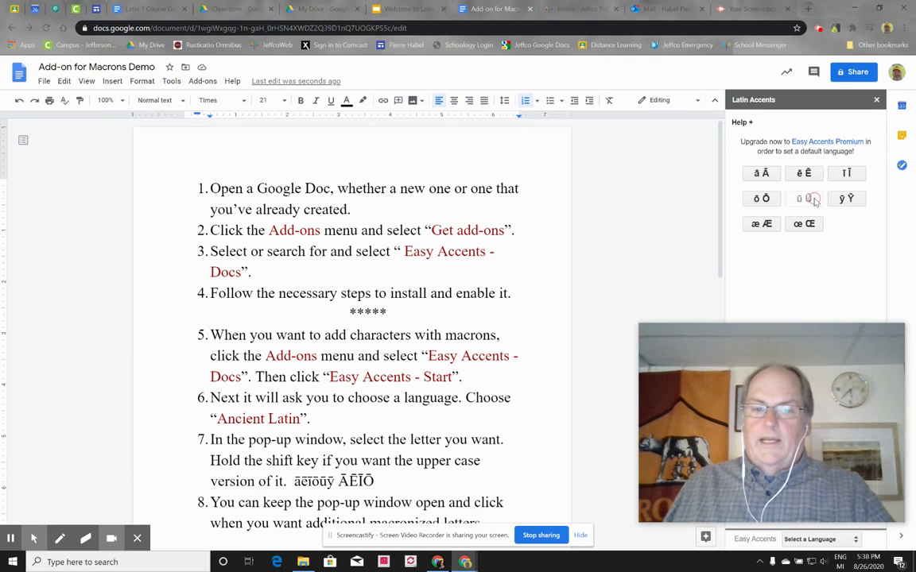
{"action": "left_click", "coordinate": [856, 198], "text": "shift"}
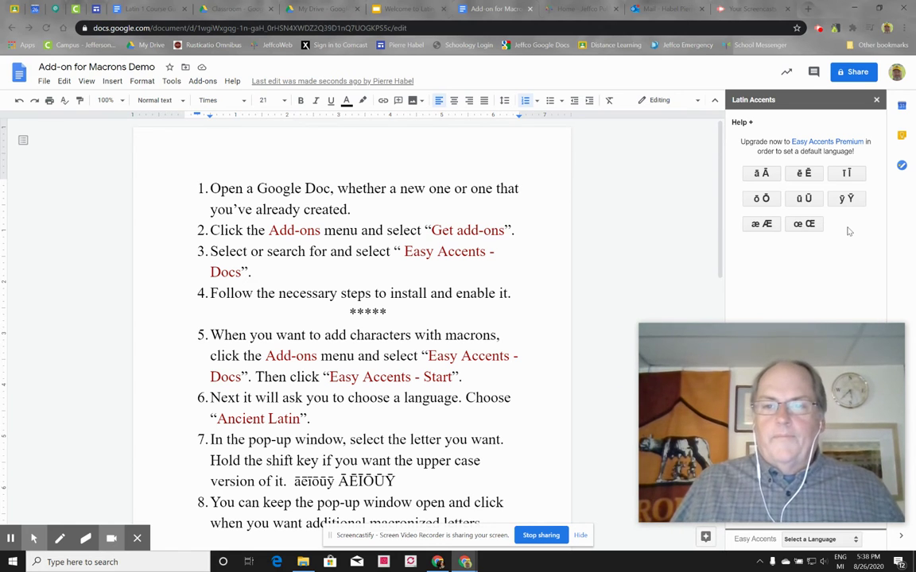
- Add the text ŌMG at the end of item 8, inserting the macron Ō with Easy Accents
{"action": "scroll", "coordinate": [542, 397], "scroll_direction": "down", "scroll_amount": 2}
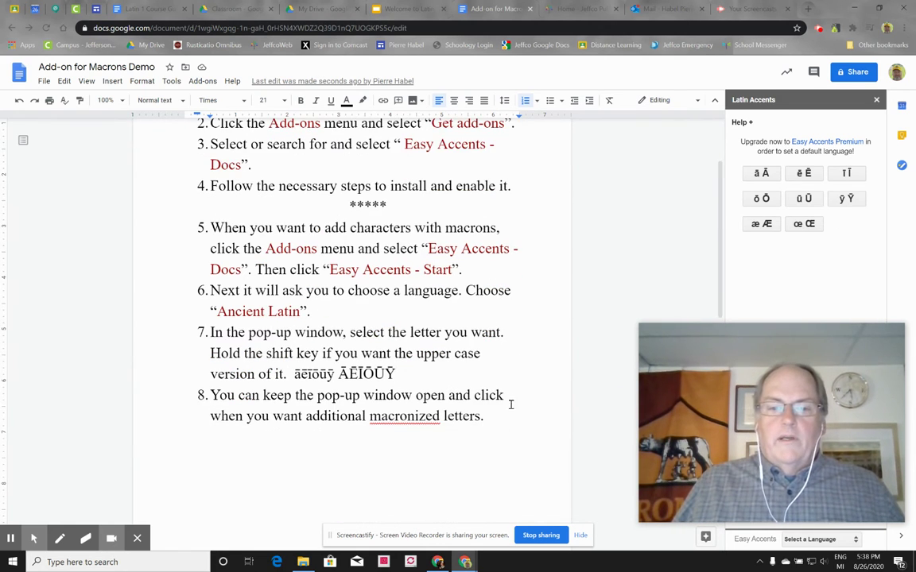
{"action": "left_click", "coordinate": [503, 410]}
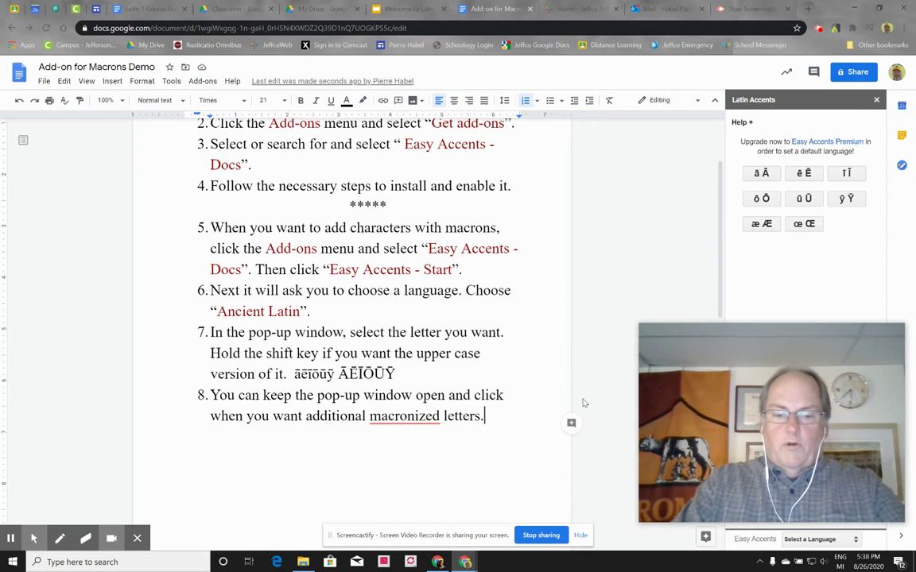
{"action": "type", "text": "IDK"}
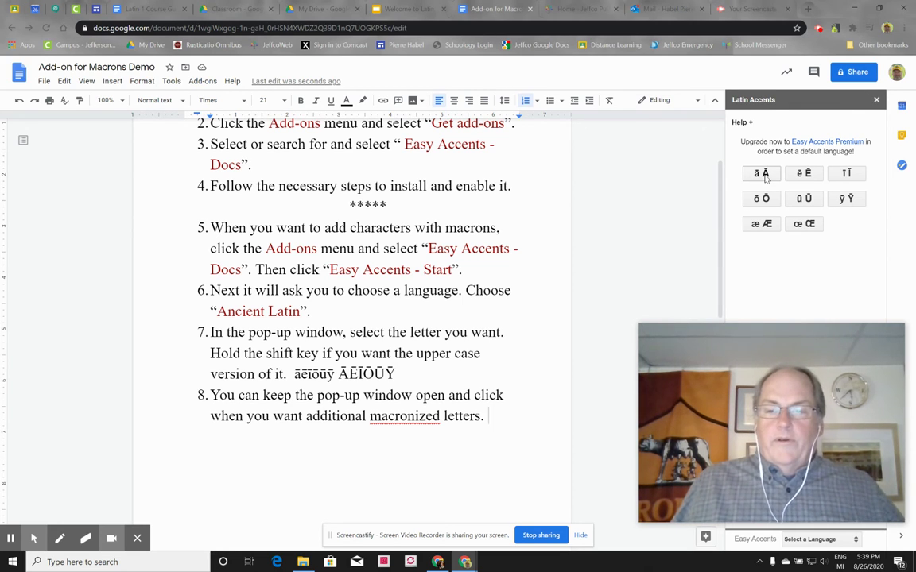
{"action": "left_click", "coordinate": [762, 174]}
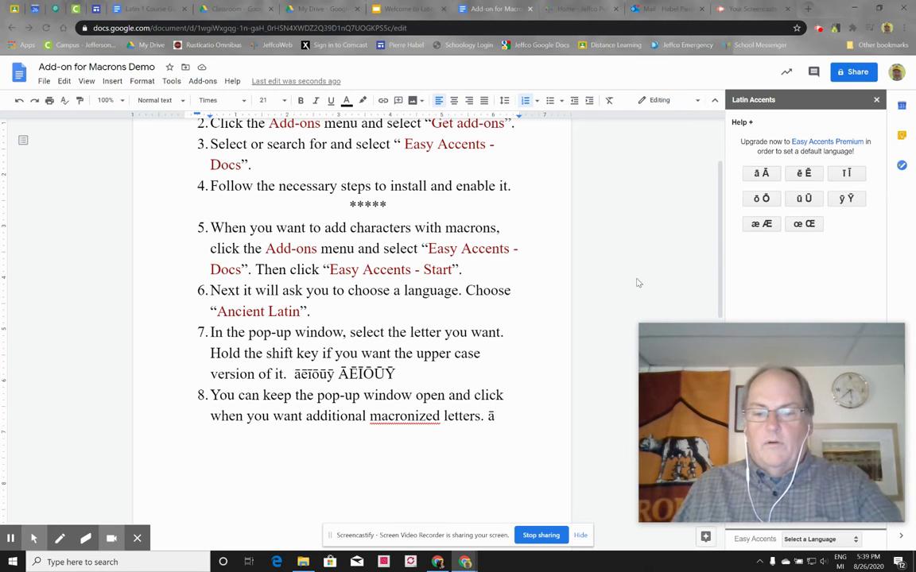
{"action": "key", "text": "BackSpace"}
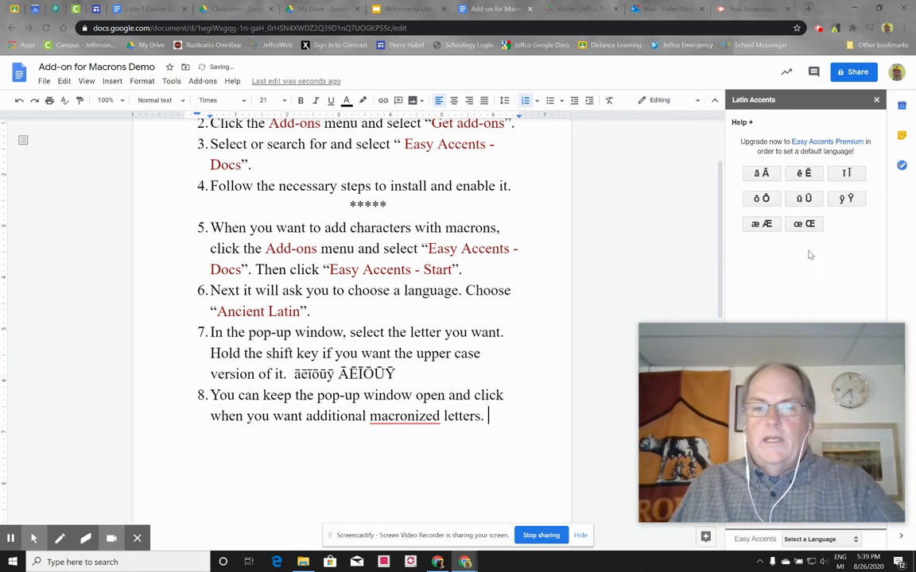
{"action": "left_click", "coordinate": [765, 201], "text": "shift"}
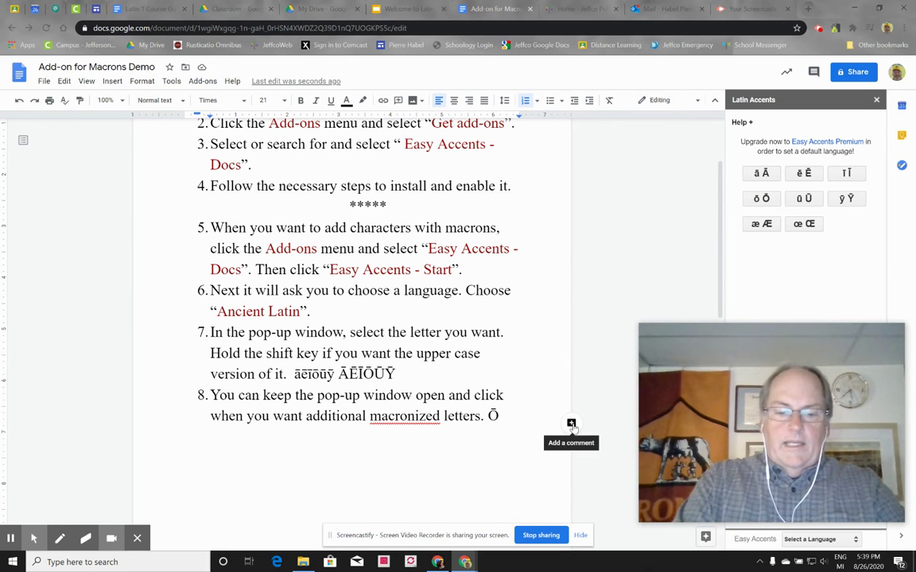
{"action": "type", "text": "MG"}
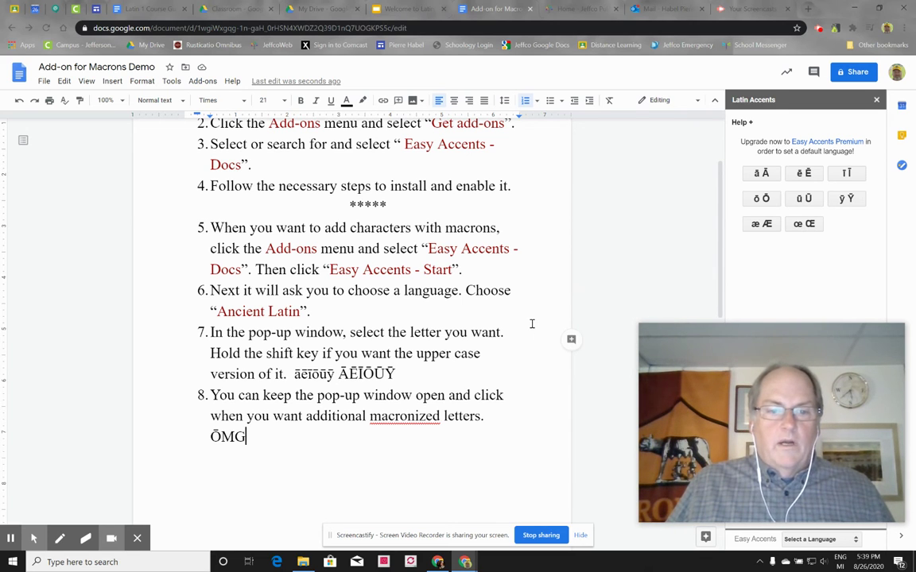
- Review the two pro-tips on the second page and create a new blank document
{"action": "scroll", "coordinate": [529, 326], "scroll_direction": "down", "scroll_amount": 3}
{"action": "scroll", "coordinate": [534, 319], "scroll_direction": "down", "scroll_amount": 3}
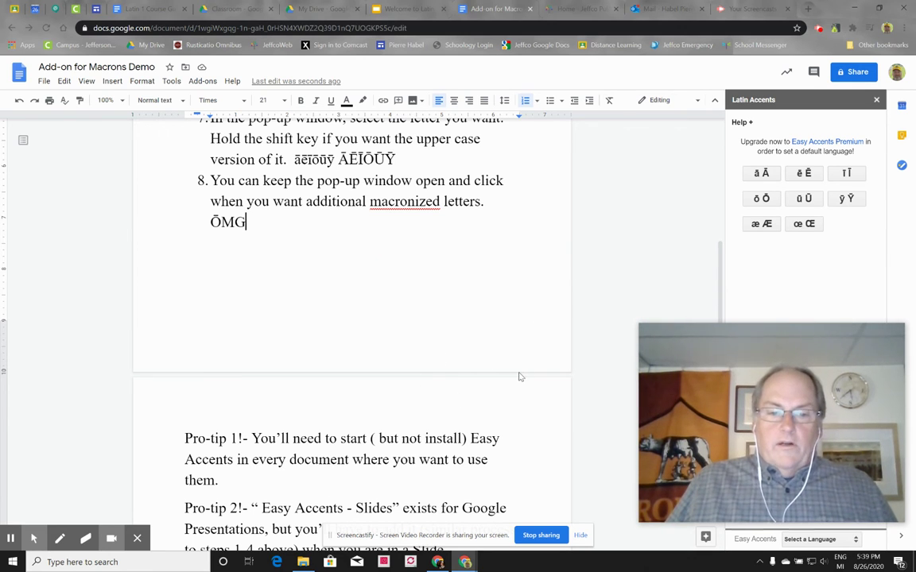
{"action": "scroll", "coordinate": [518, 367], "scroll_direction": "down", "scroll_amount": 7}
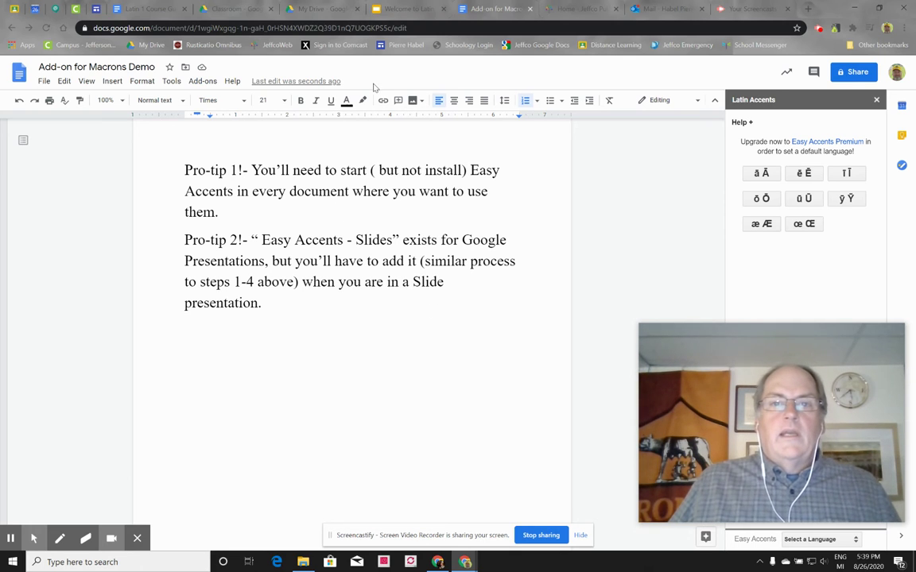
{"action": "left_click", "coordinate": [44, 81]}
{"action": "mouse_move", "coordinate": [69, 132]}
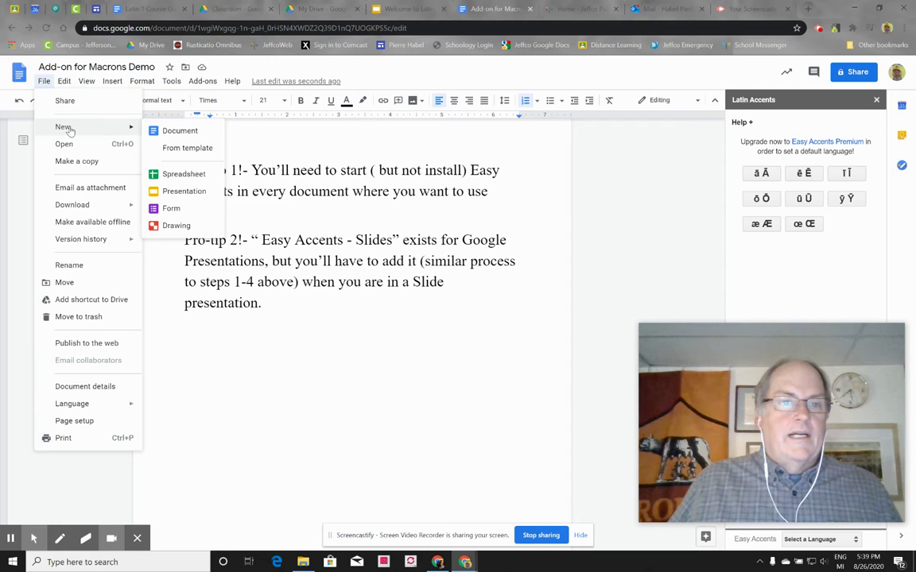
{"action": "left_click", "coordinate": [182, 129]}
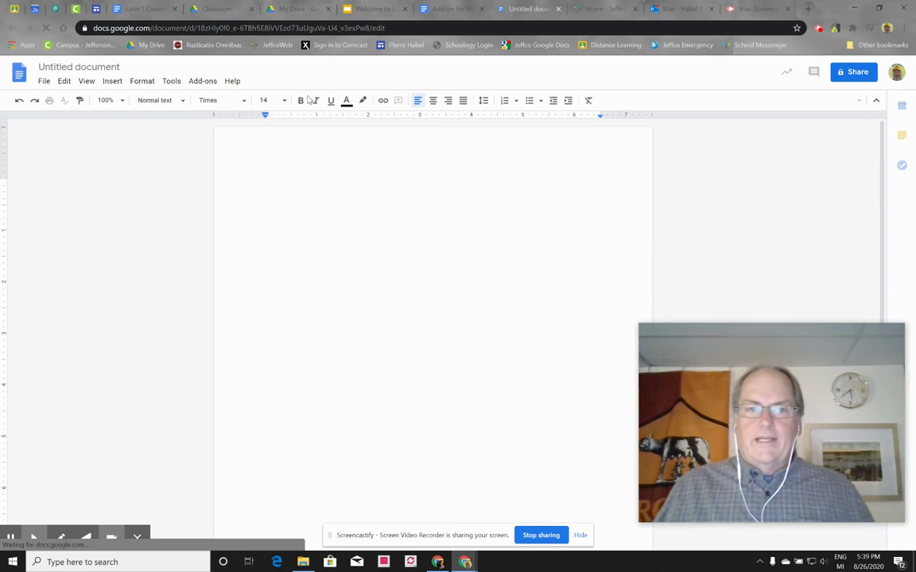
- Start Easy Accents - Docs in the new document and choose Ancient Latin as its language
{"action": "left_click", "coordinate": [197, 84]}
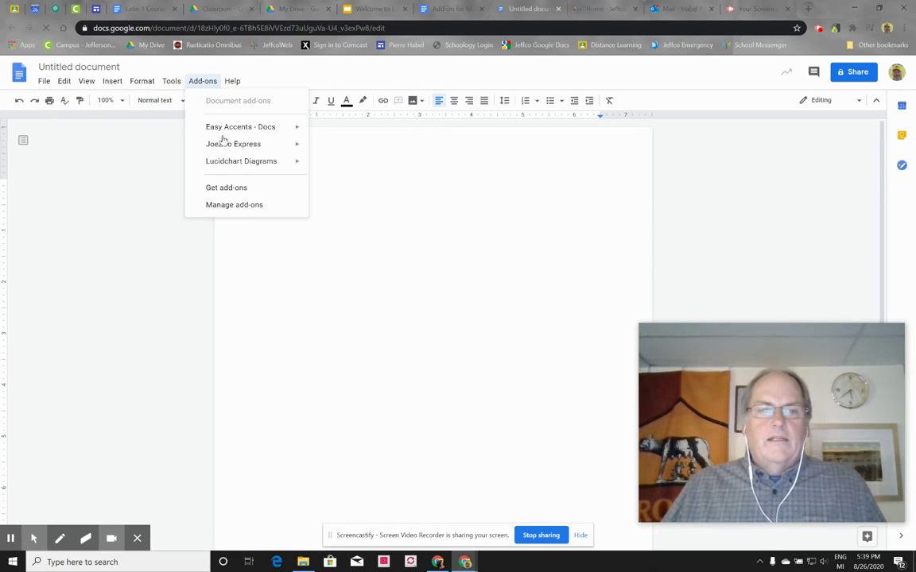
{"action": "mouse_move", "coordinate": [227, 129]}
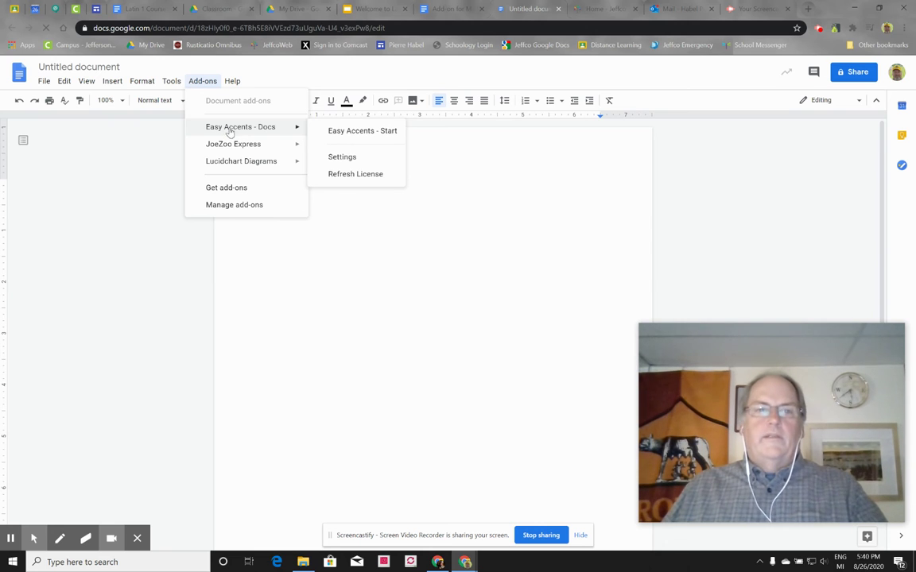
{"action": "left_click", "coordinate": [352, 131]}
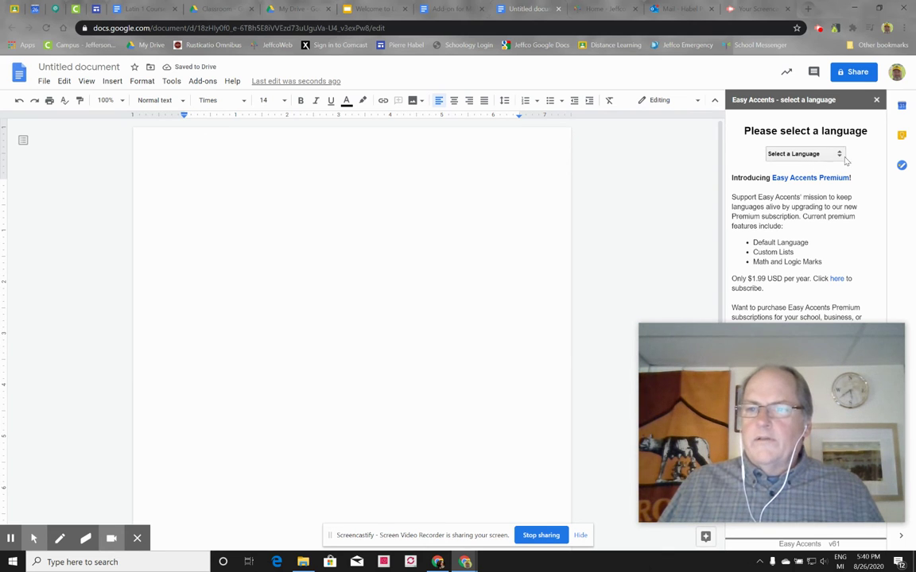
{"action": "left_click", "coordinate": [836, 154]}
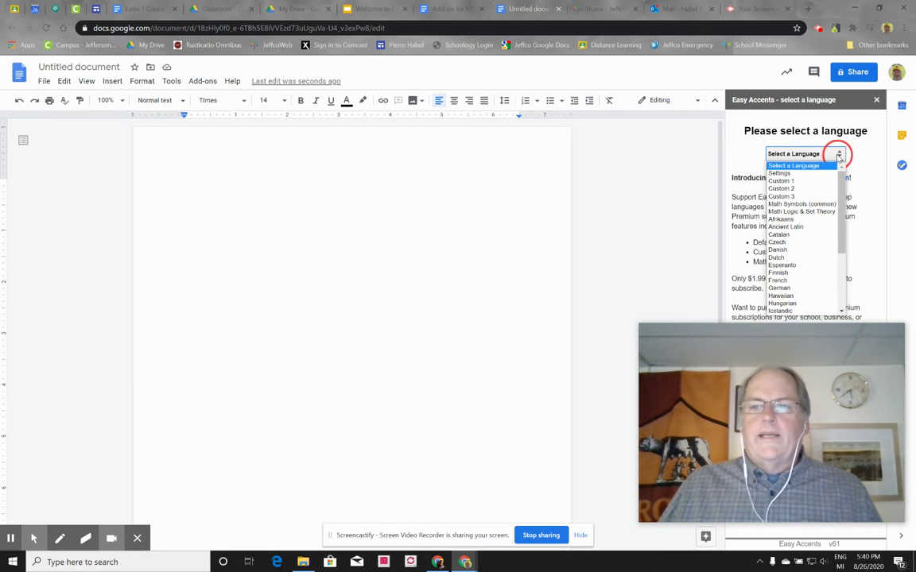
{"action": "left_click", "coordinate": [811, 227]}
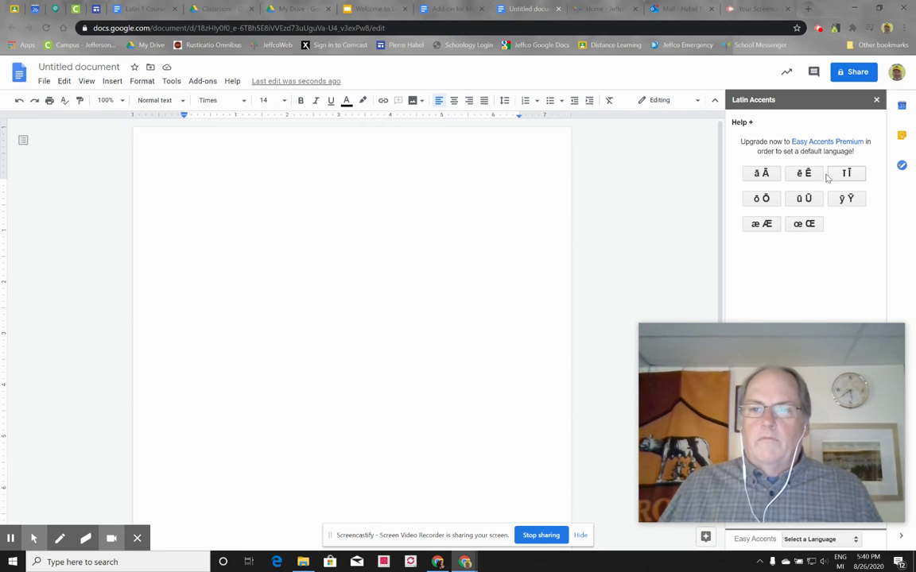
- Insert the macron letters ē, ū and ō into the blank document with Easy Accents and close that document
{"action": "left_click", "coordinate": [810, 178]}
{"action": "left_click", "coordinate": [805, 201]}
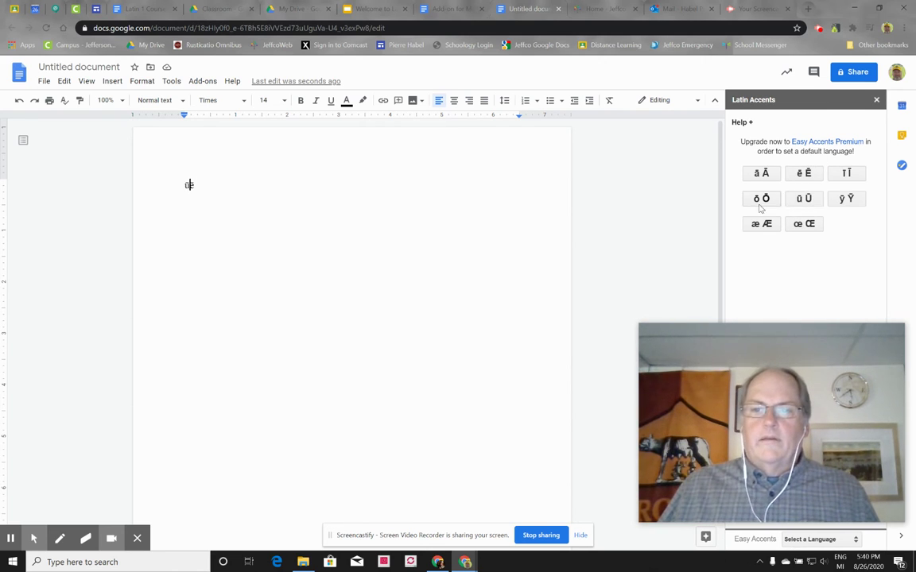
{"action": "left_click", "coordinate": [765, 198]}
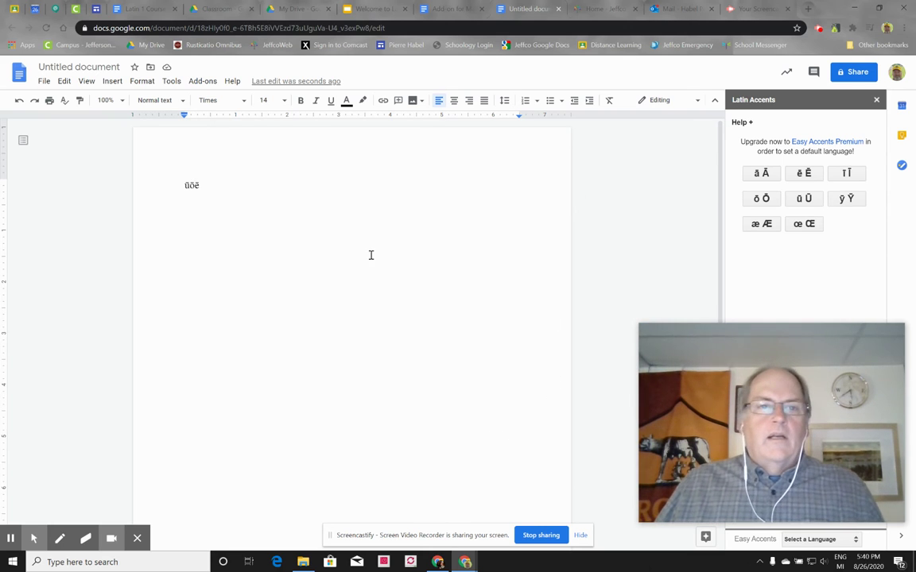
{"action": "left_click", "coordinate": [558, 8]}
{"action": "left_click", "coordinate": [255, 279]}
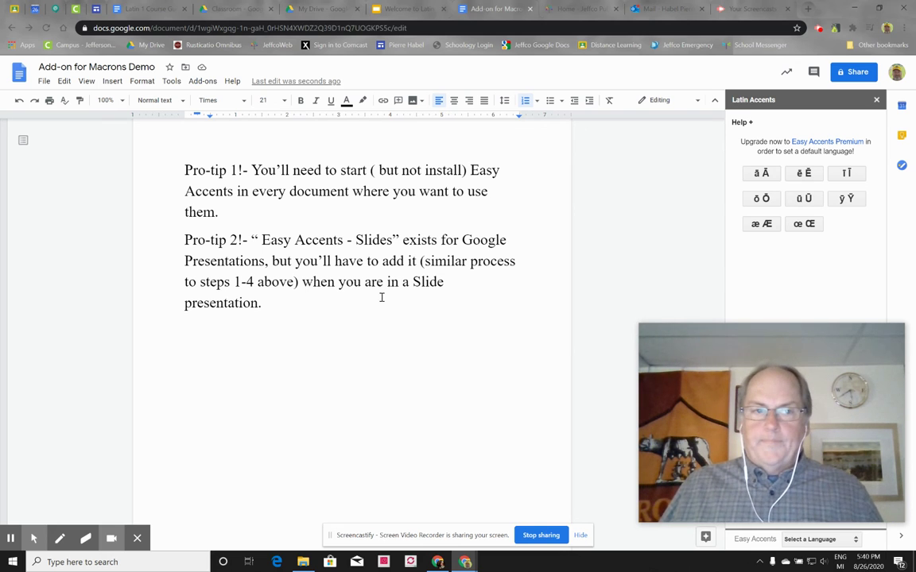
- Switch to the Welcome to Latin presentation, start Easy Accents - Slides with Ancient Latin, and select the ŌMG text on the Teacher and Resources slide
{"action": "left_click", "coordinate": [407, 9]}
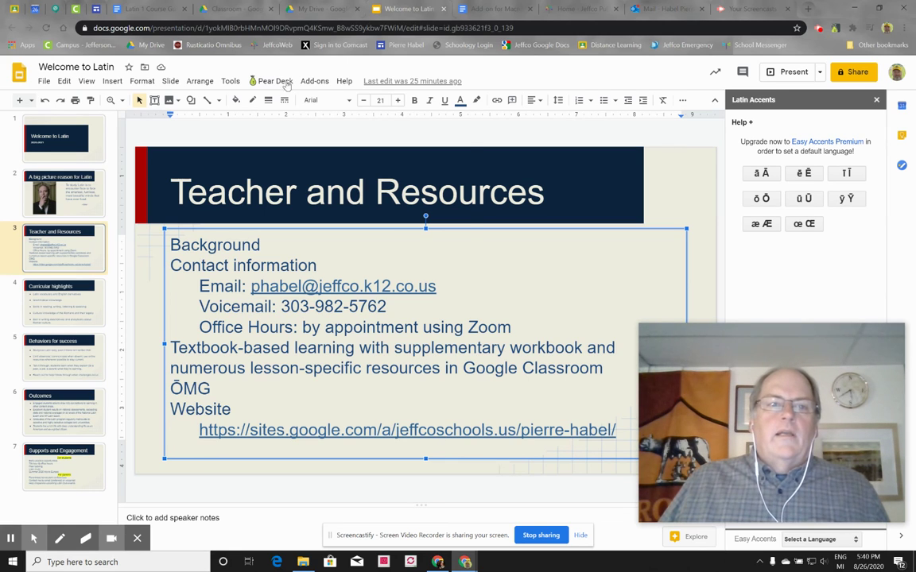
{"action": "left_click", "coordinate": [314, 80]}
{"action": "mouse_move", "coordinate": [416, 135]}
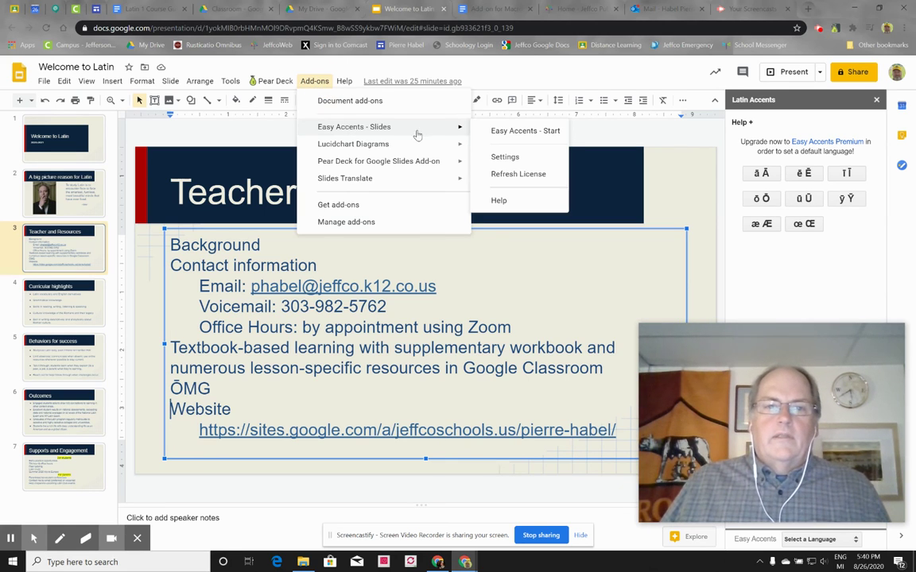
{"action": "left_click", "coordinate": [501, 131]}
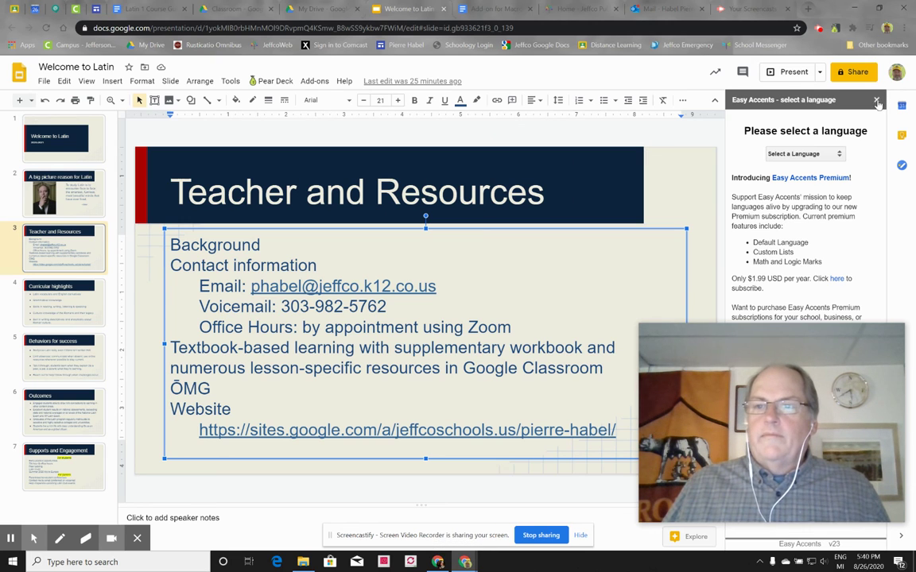
{"action": "left_click", "coordinate": [829, 156]}
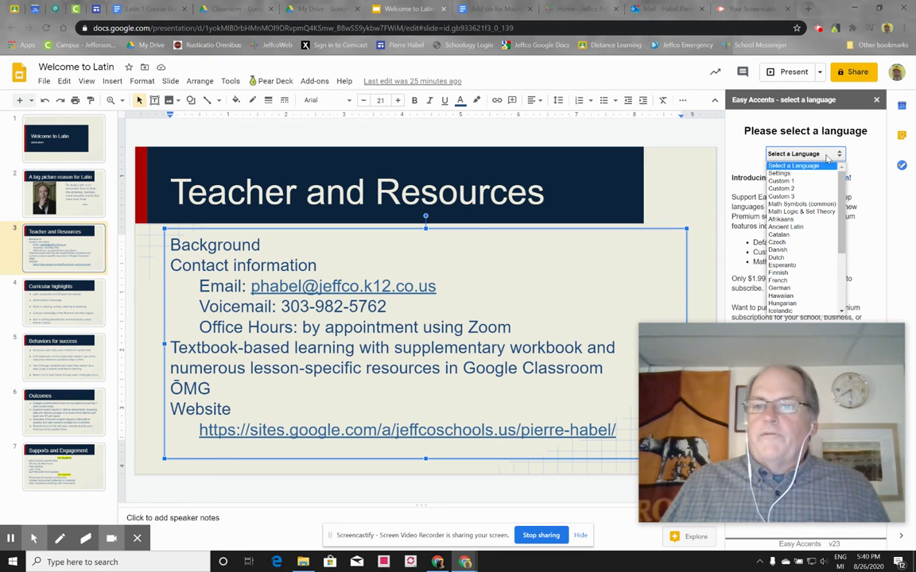
{"action": "left_click", "coordinate": [805, 228]}
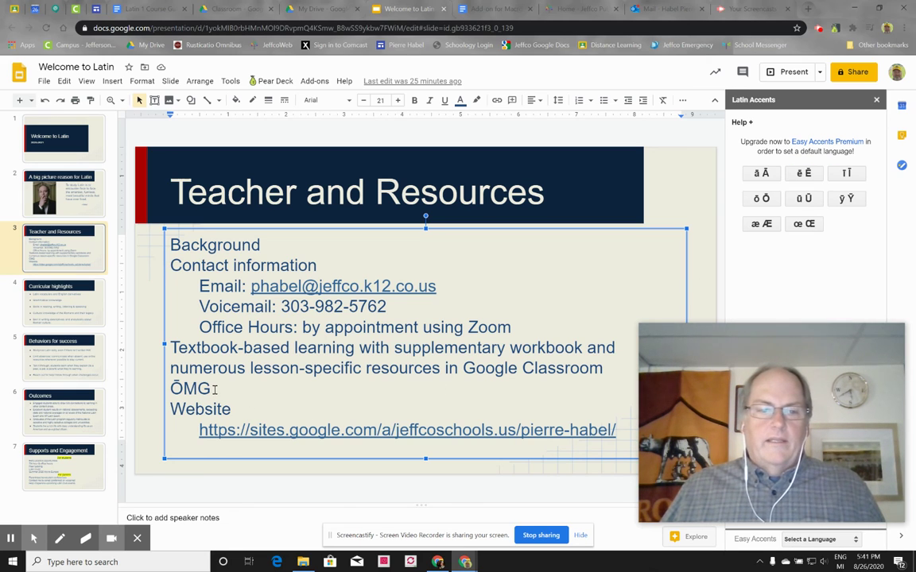
{"action": "left_click_drag", "start_coordinate": [222, 389], "coordinate": [150, 393]}
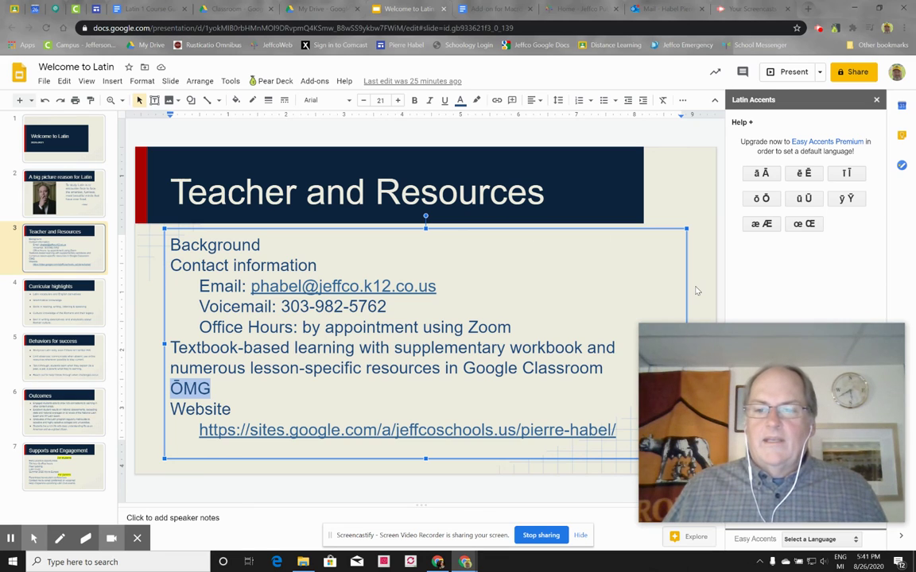
{"action": "mouse_move", "coordinate": [815, 507]}
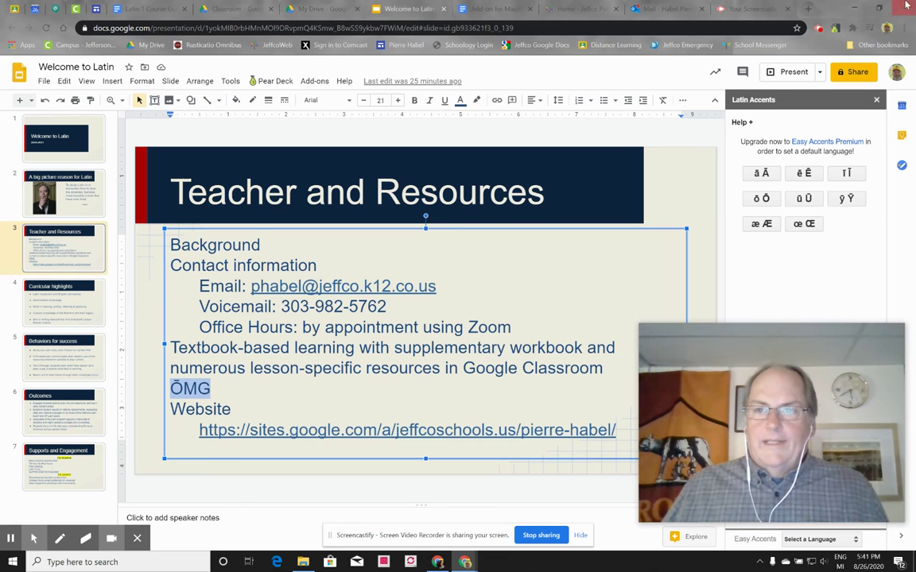